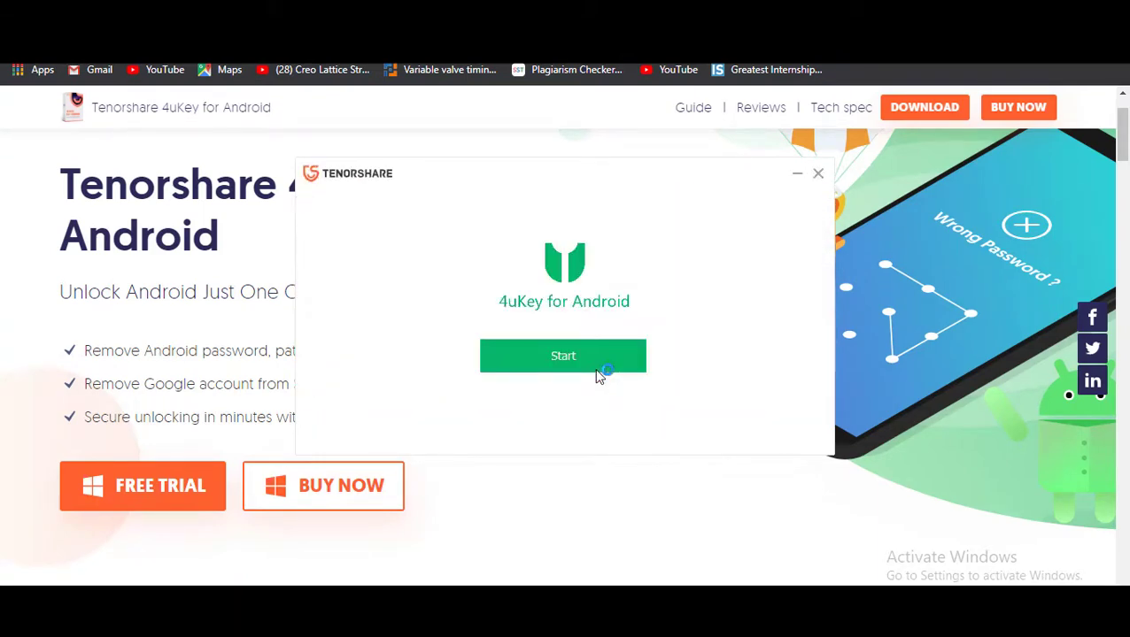
Step: Launch 4uKey for Android and open the Remove Google Lock (FRP) feature's notes page
left_click(600, 368)
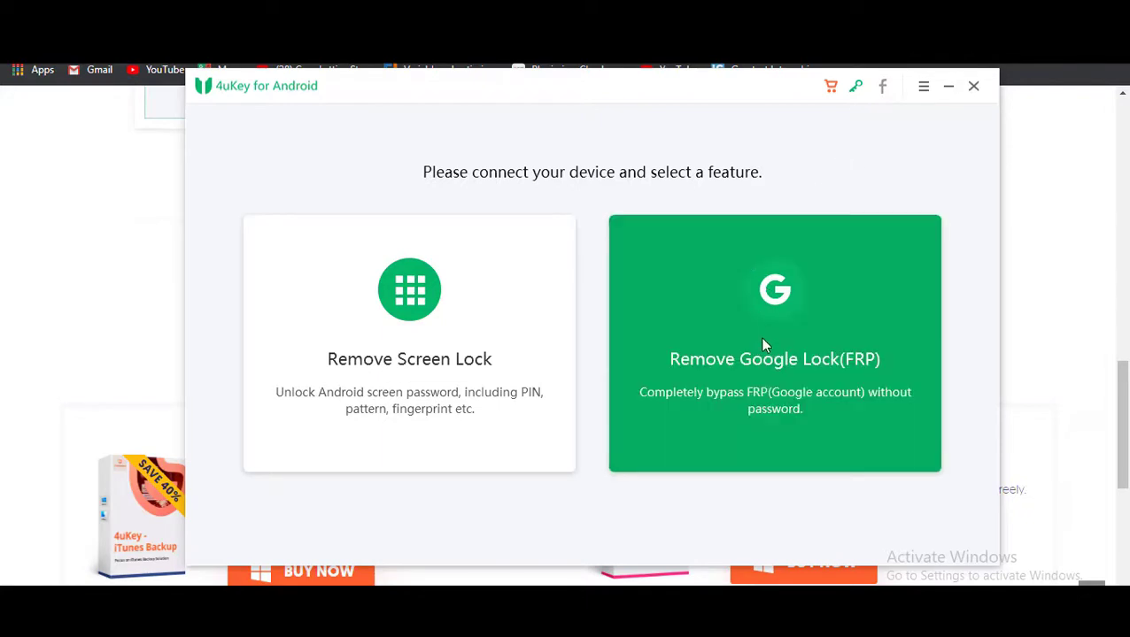
left_click(762, 341)
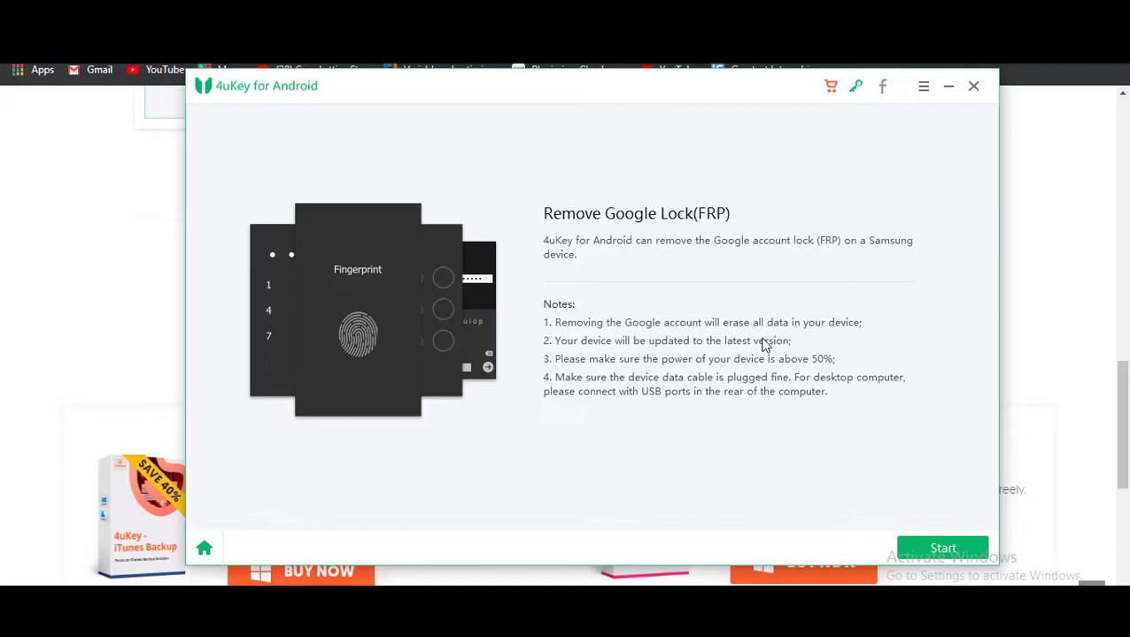
Step: Go to the device-info step and browse the Samsung device model list
key("Return")
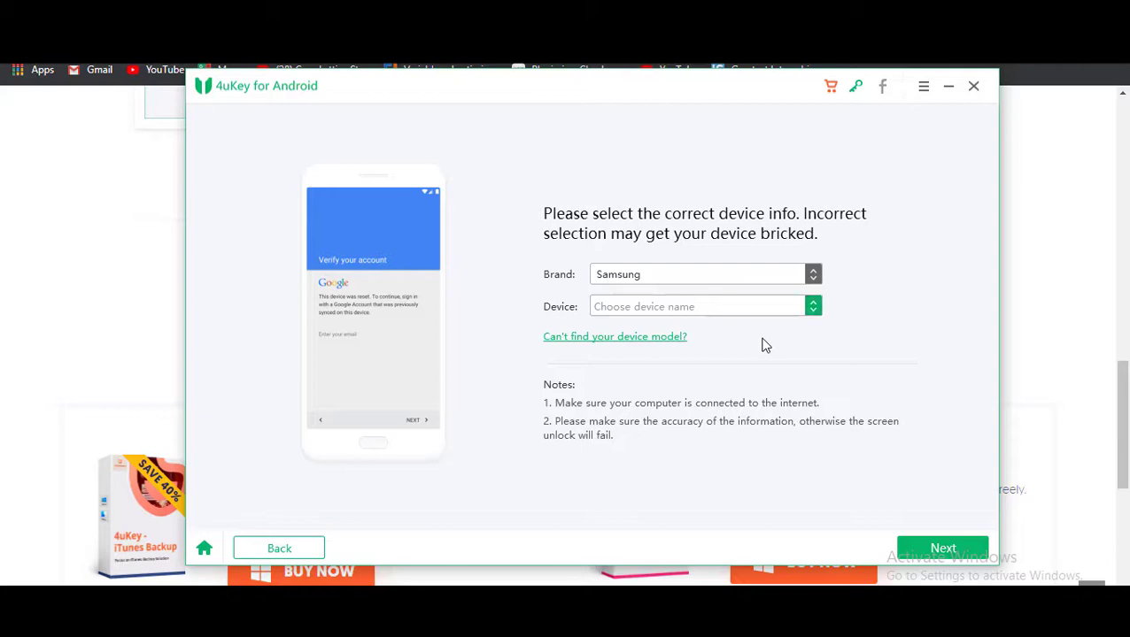
scroll(765, 346, "up", 5)
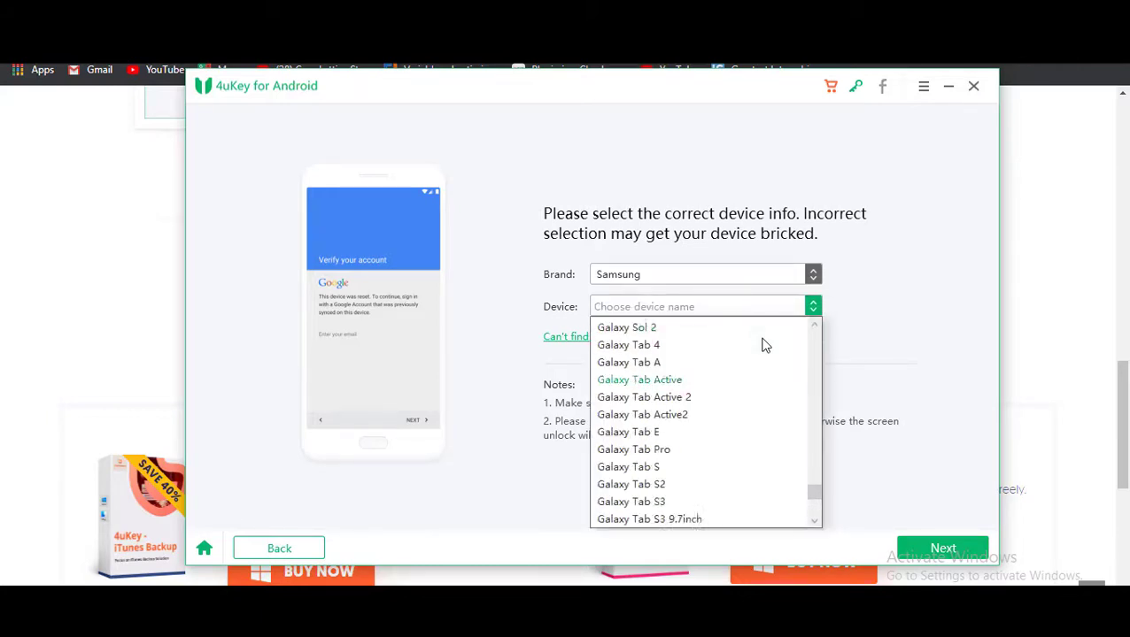
scroll(765, 346, "up", 5)
scroll(765, 346, "up", 5)
scroll(765, 346, "up", 5)
scroll(765, 345, "up", 5)
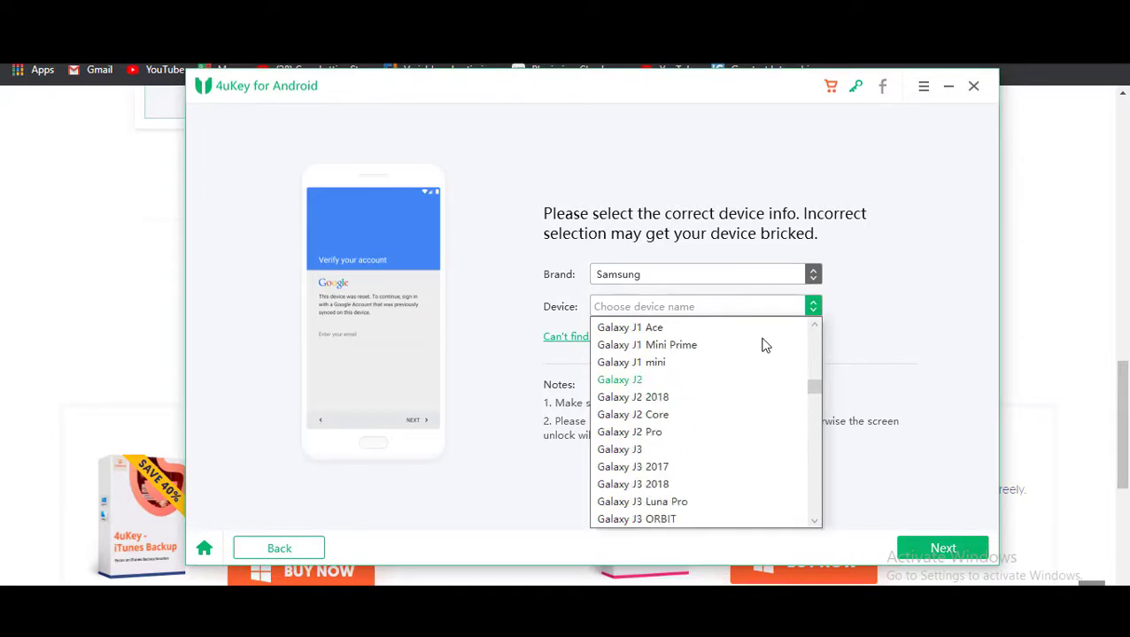
scroll(765, 345, "up", 10)
scroll(765, 345, "down", 5)
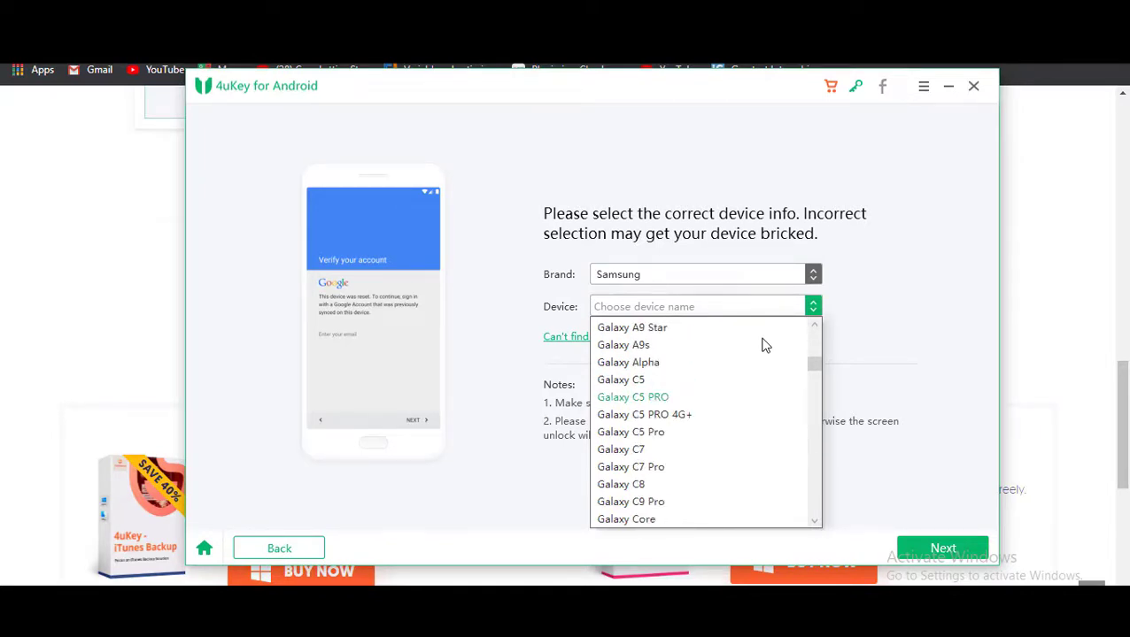
scroll(765, 345, "down", 7)
scroll(765, 345, "down", 8)
scroll(765, 345, "down", 8)
scroll(765, 346, "down", 7)
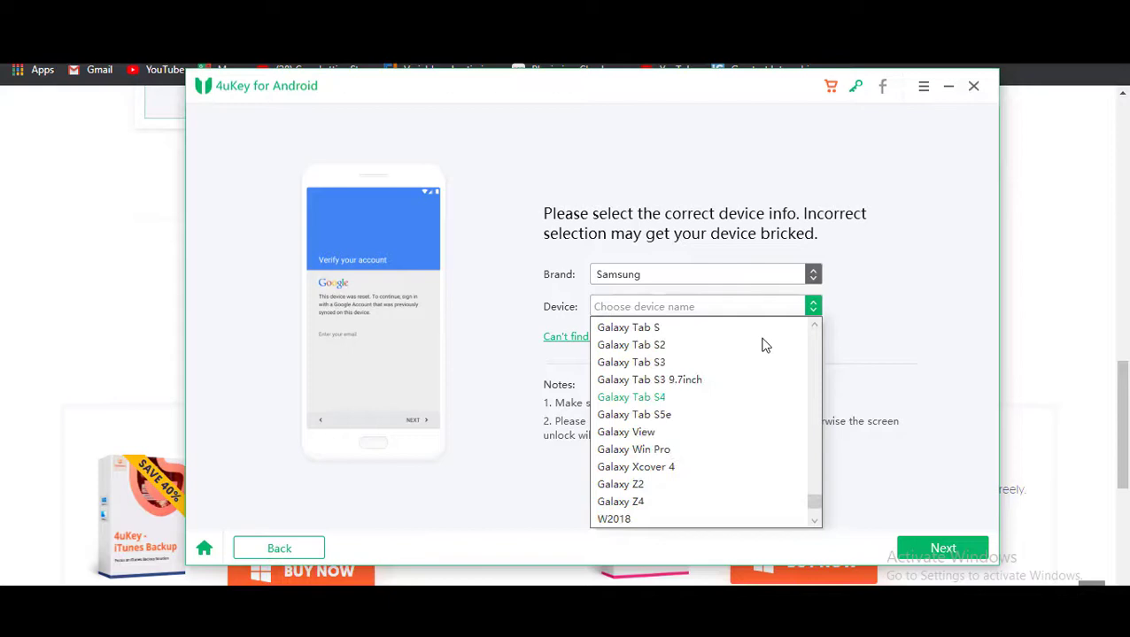
scroll(765, 345, "up", 1)
scroll(764, 345, "up", 4)
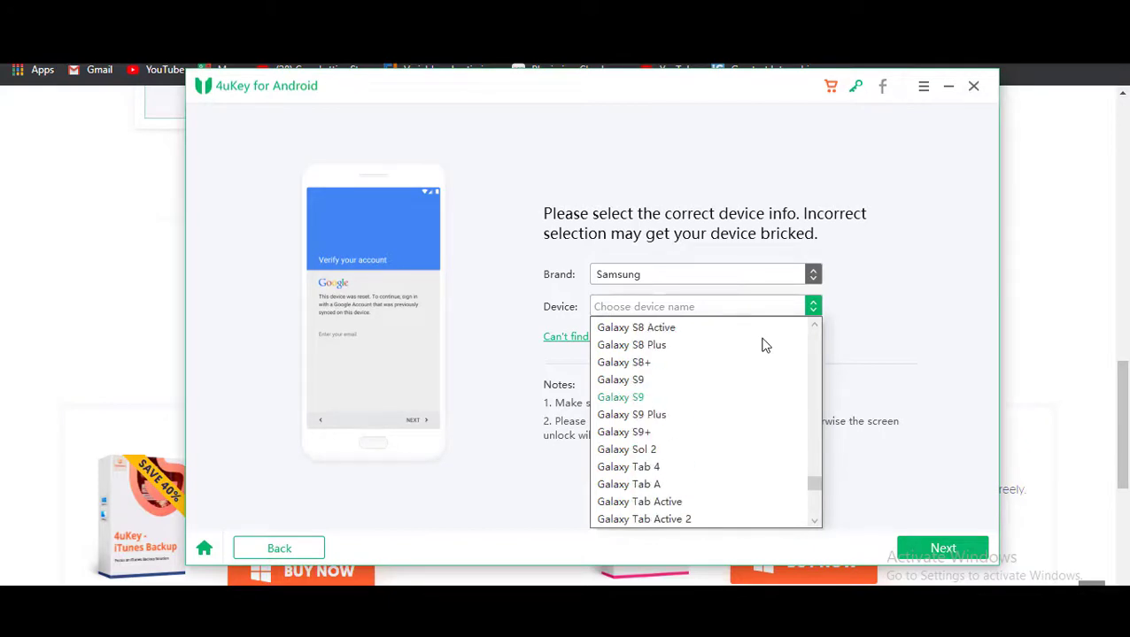
scroll(765, 346, "up", 5)
scroll(765, 345, "up", 10)
scroll(765, 345, "up", 8)
scroll(765, 345, "up", 5)
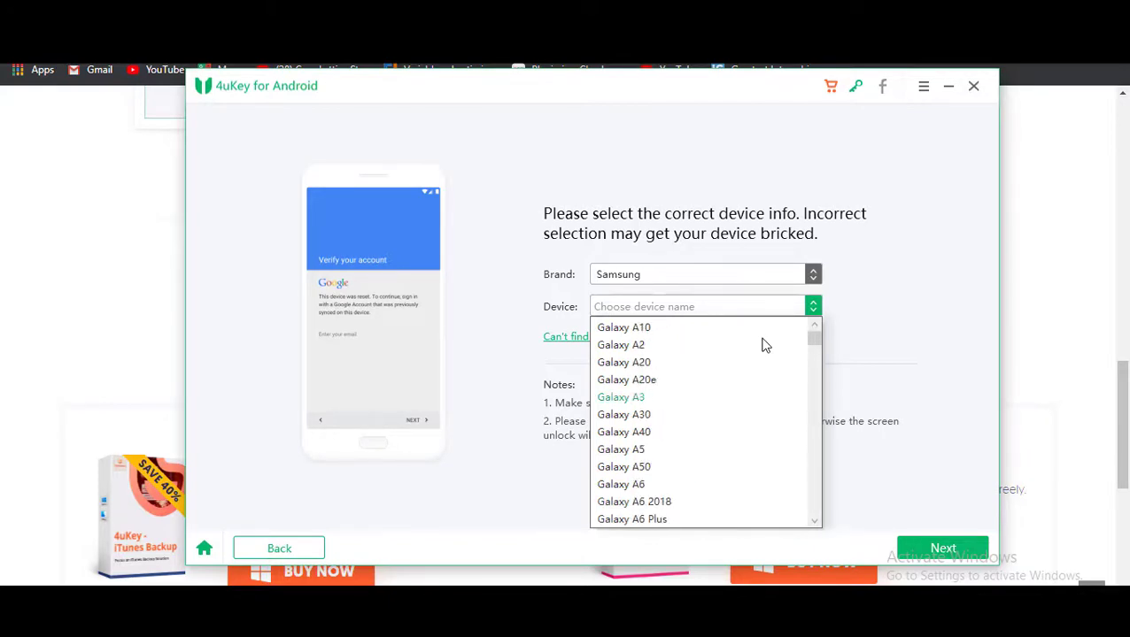
scroll(765, 346, "down", 8)
scroll(765, 345, "down", 8)
scroll(765, 345, "down", 8)
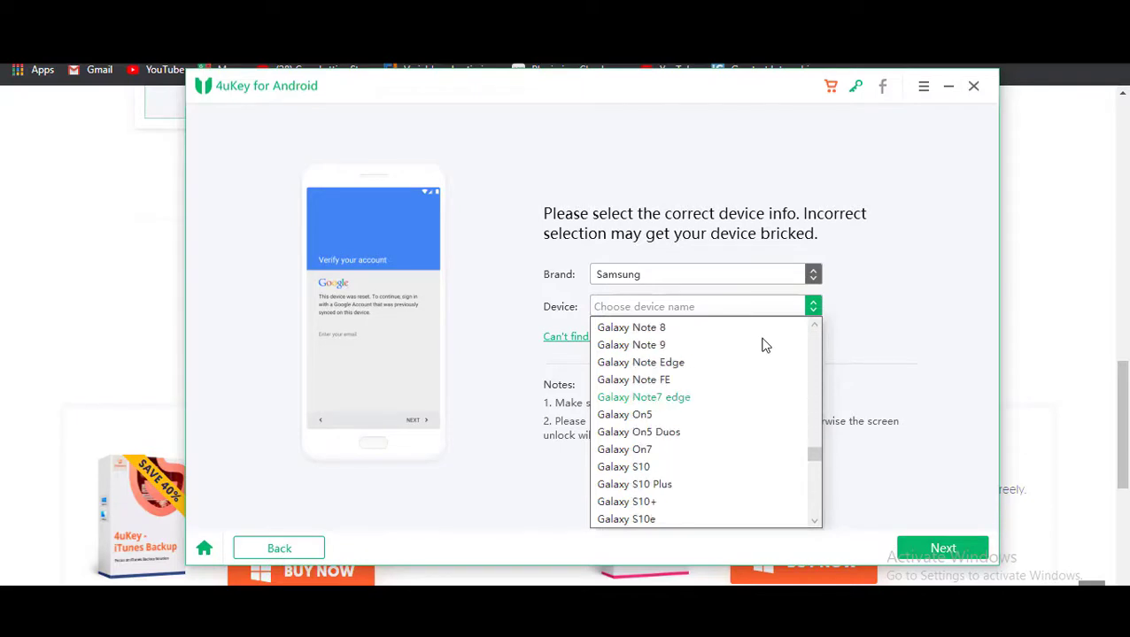
scroll(764, 345, "down", 7)
scroll(765, 345, "up", 9)
scroll(765, 345, "up", 3)
scroll(765, 345, "up", 9)
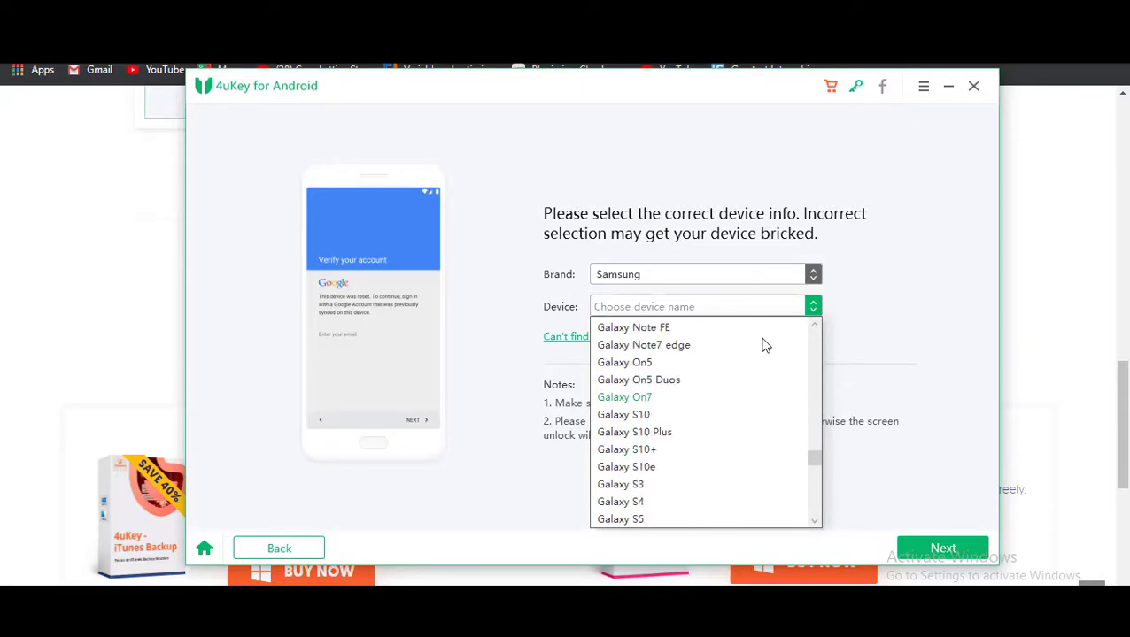
scroll(765, 345, "up", 4)
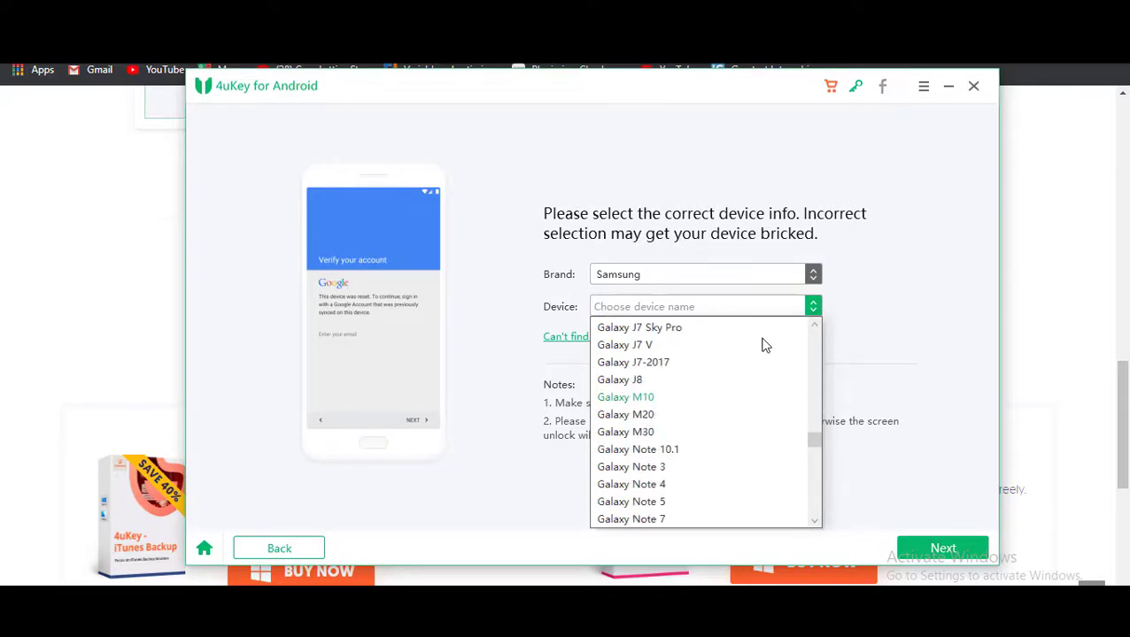
scroll(765, 346, "down", 5)
scroll(765, 346, "down", 4)
scroll(765, 345, "down", 6)
Step: Pick and confirm Galaxy S10 as the Samsung device model
key("Down")
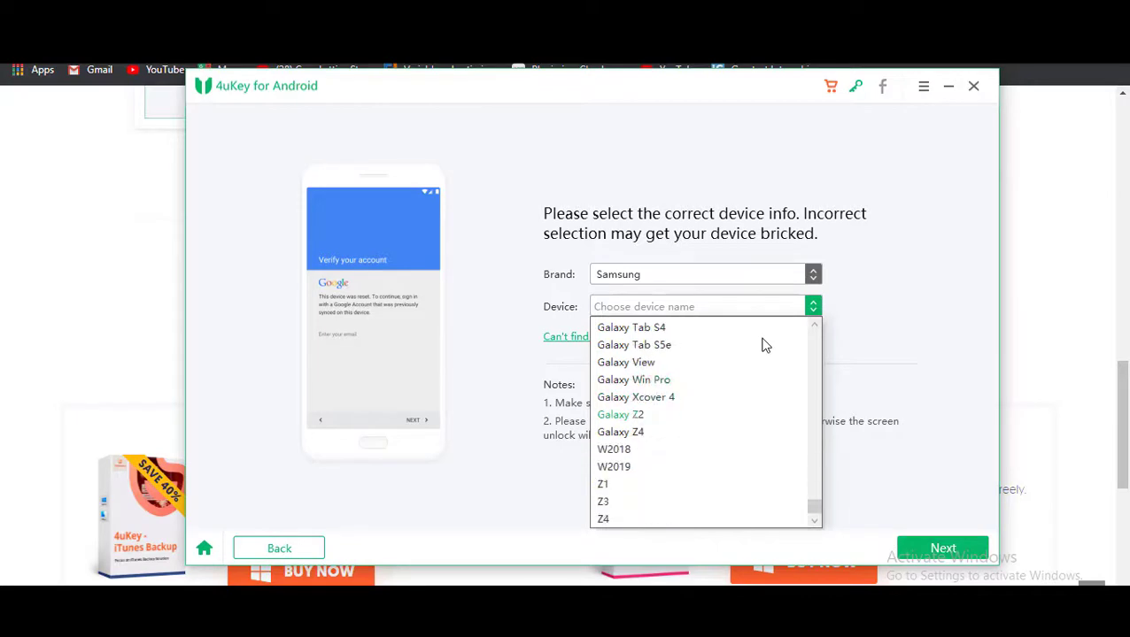
key("Down")
key("Down")
key("Down")
key("Up")
key("Up")
key("Up")
scroll(765, 345, "up", 3)
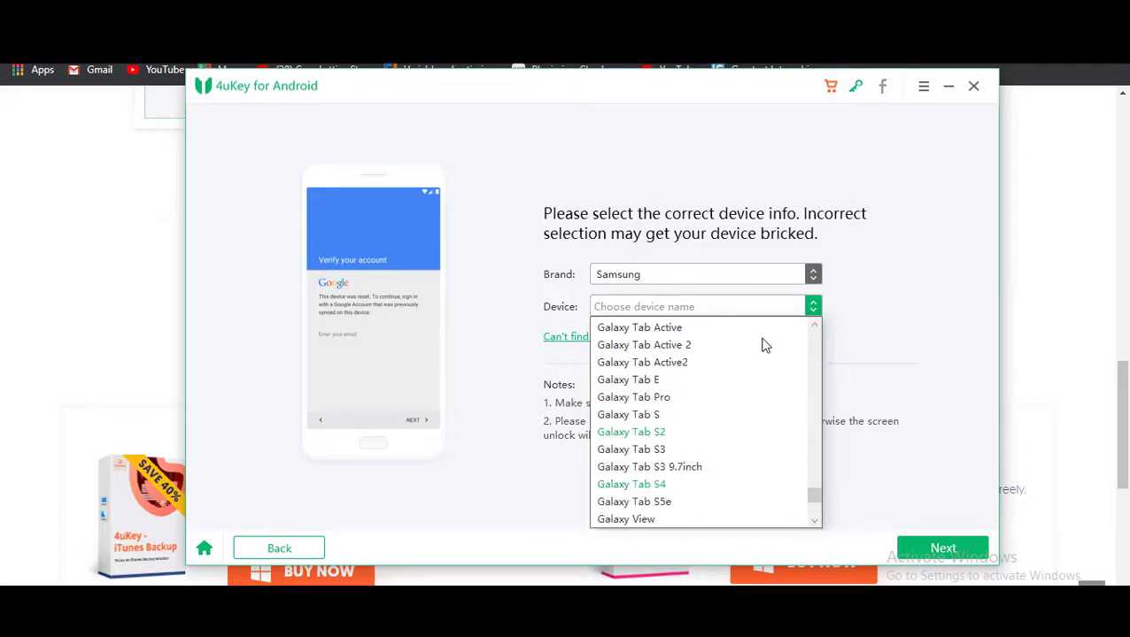
scroll(765, 346, "up", 3)
scroll(765, 345, "up", 3)
scroll(765, 346, "up", 2)
scroll(764, 345, "up", 2)
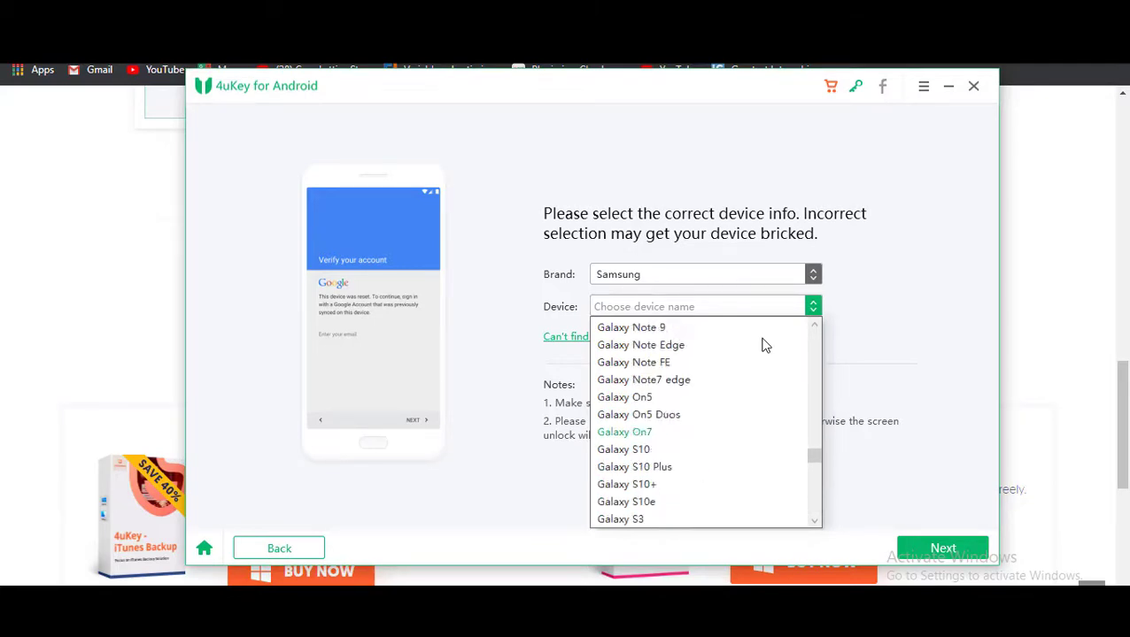
key("Down")
key("Return")
key("Return")
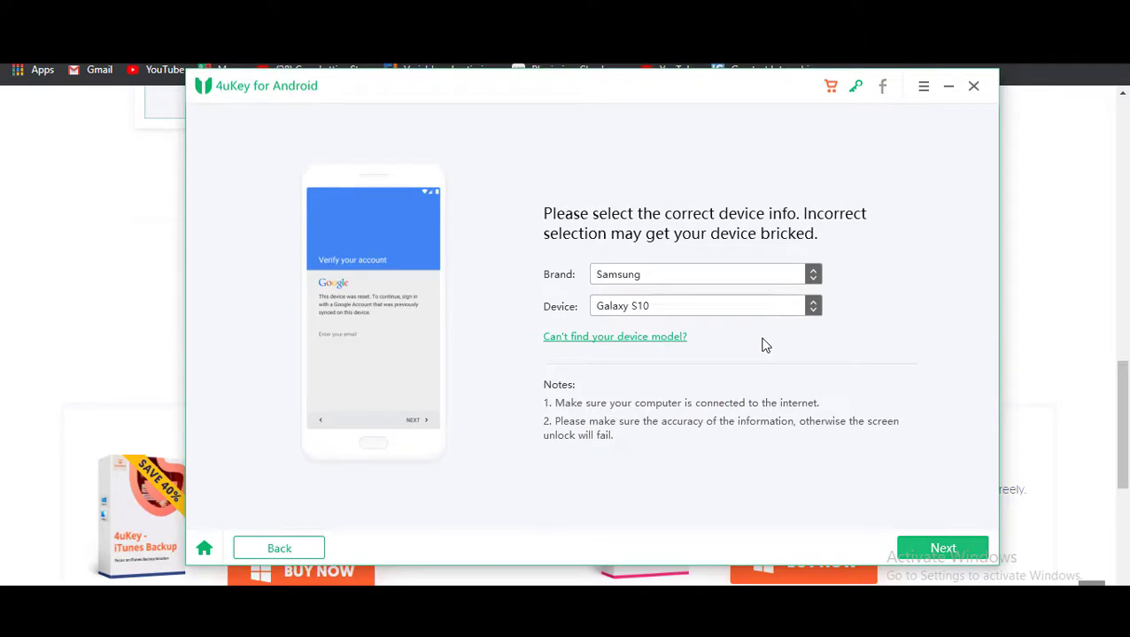